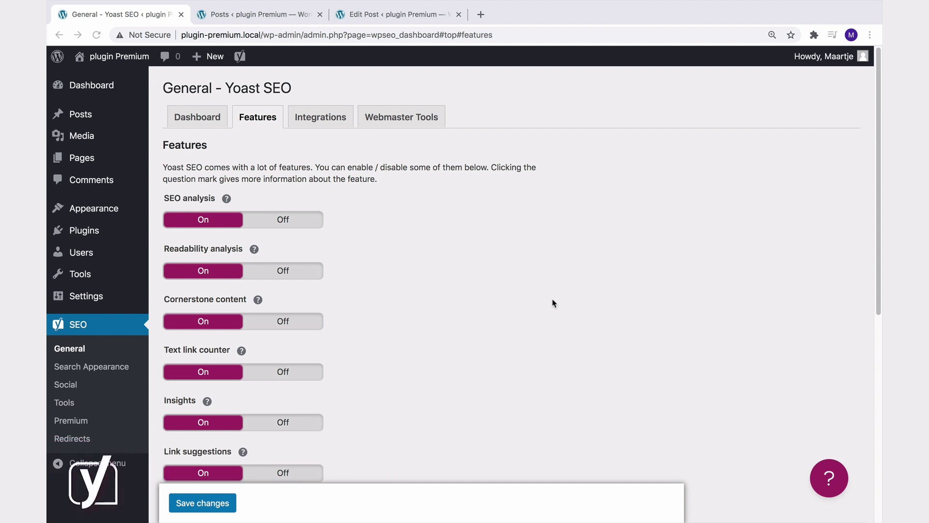
pyautogui.scroll(-1, 553, 303)
pyautogui.scroll(-2, 552, 303)
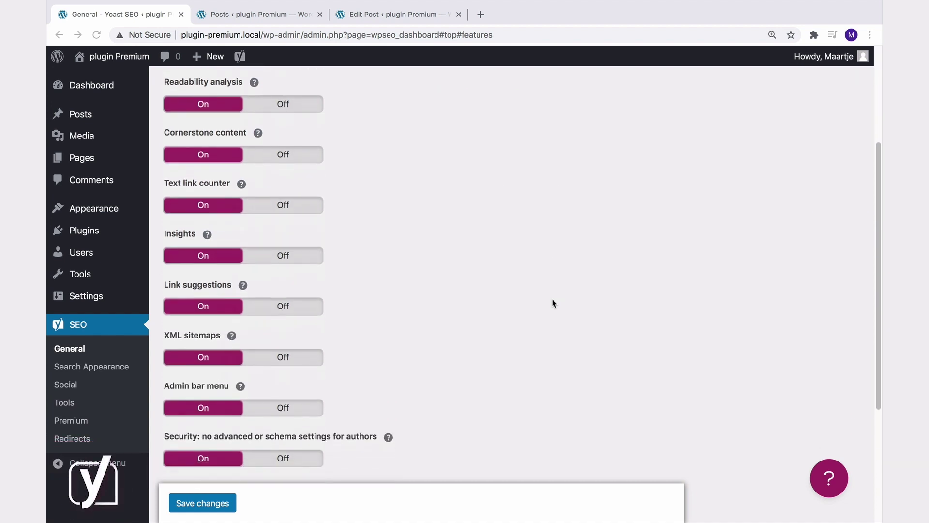
pyautogui.scroll(-1, 553, 303)
pyautogui.scroll(-1, 553, 303)
pyautogui.scroll(-1, 553, 302)
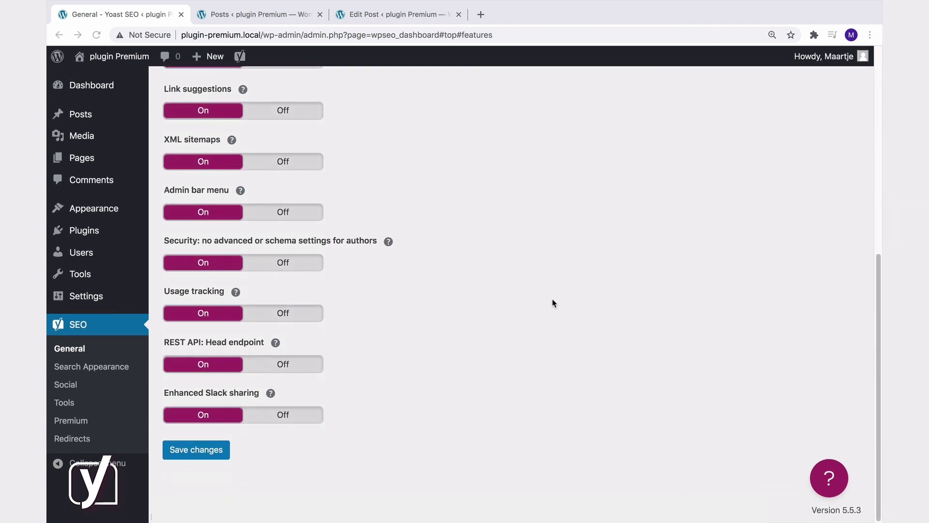
pyautogui.scroll(1, 552, 303)
pyautogui.scroll(1, 553, 303)
pyautogui.scroll(2, 553, 303)
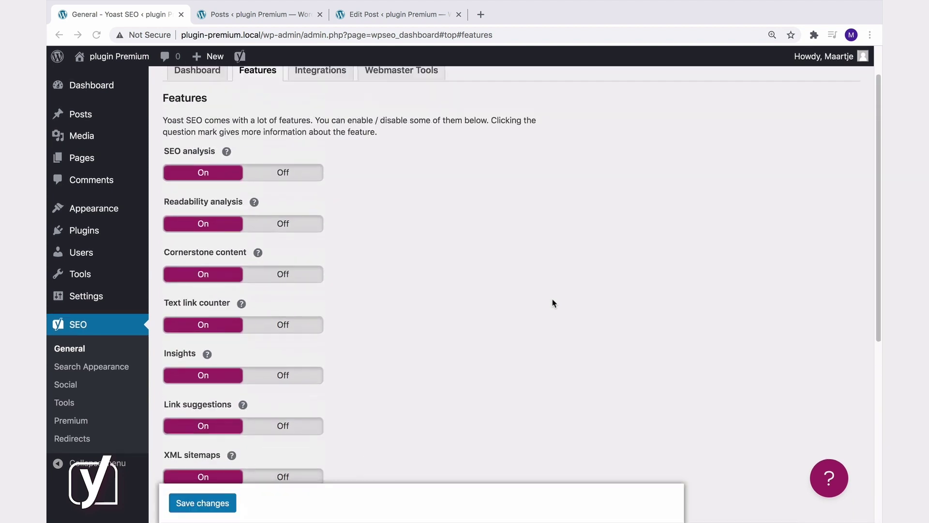
pyautogui.scroll(1, 553, 303)
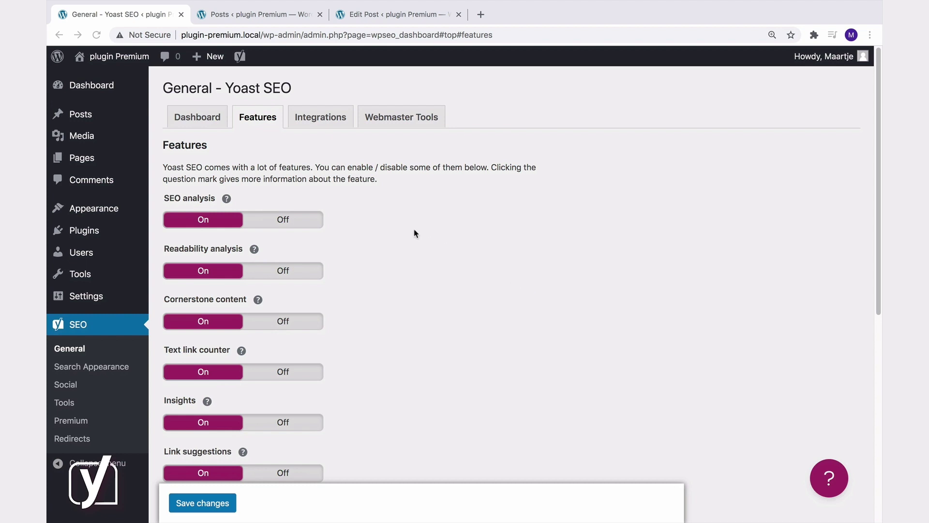
# Step: Show and hide the SEO analysis help text, then switch to the Posts list tab
pyautogui.click(226, 199)
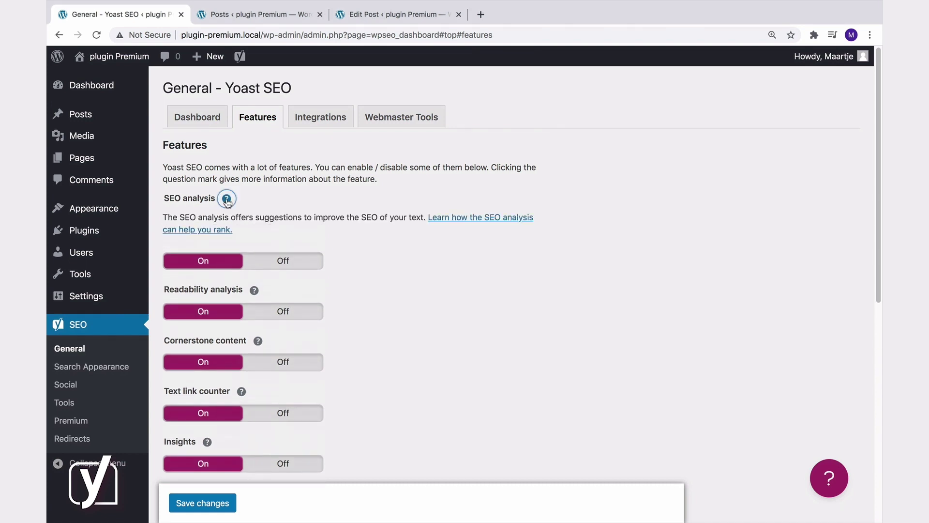
pyautogui.click(227, 200)
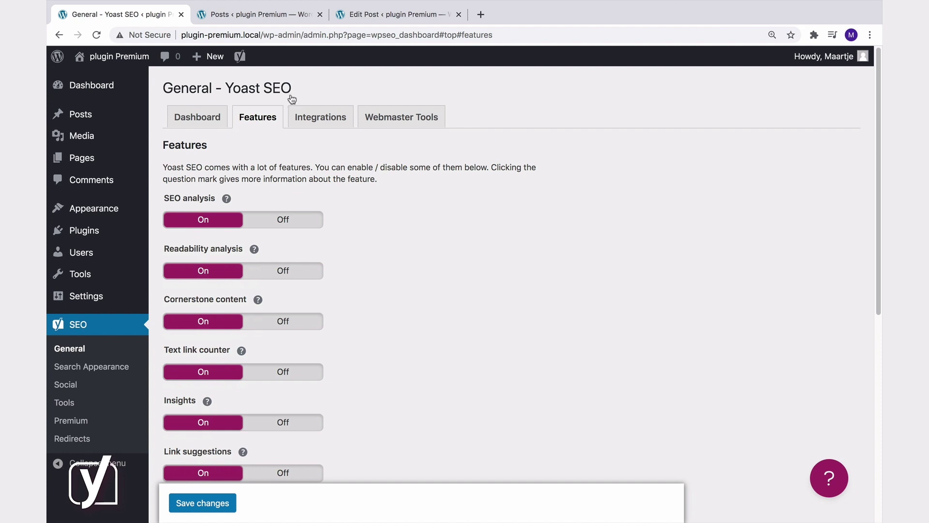
pyautogui.click(263, 15)
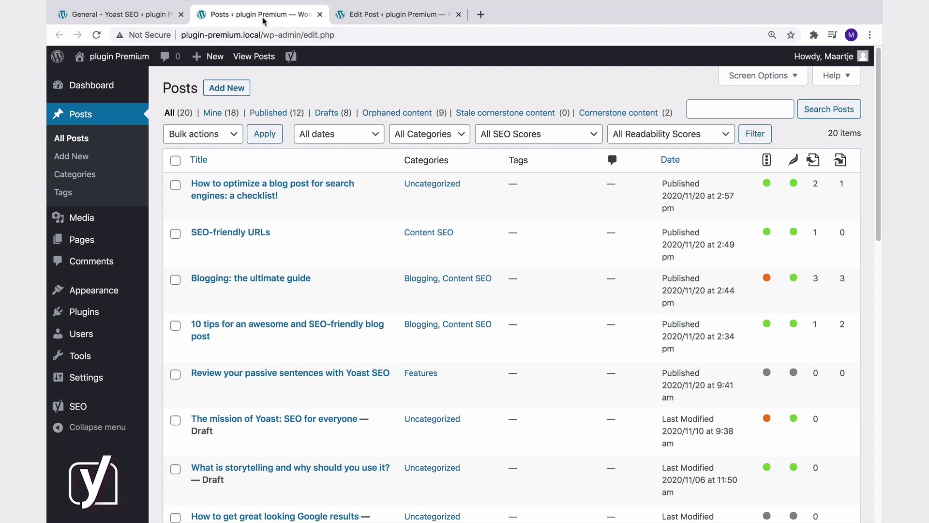
# Step: Return to the General - Yoast SEO tab showing the Features settings
pyautogui.click(157, 19)
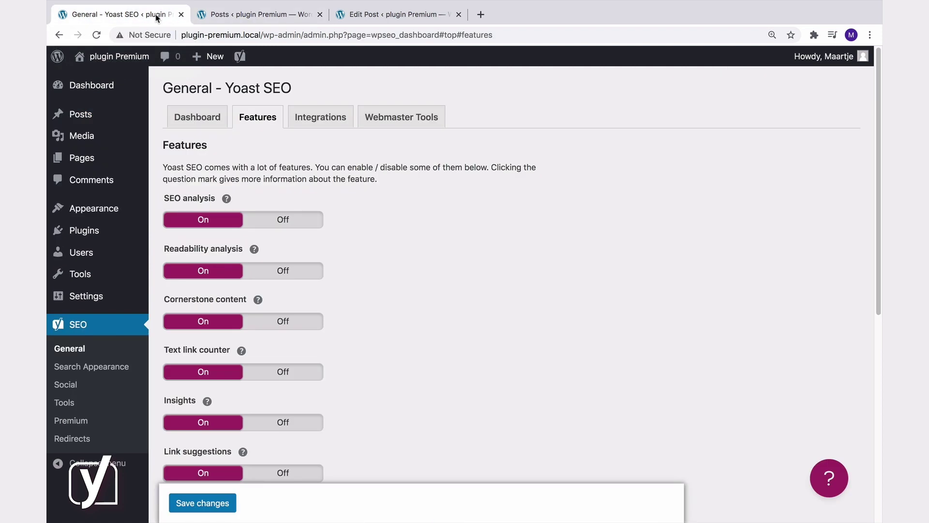
pyautogui.scroll(-3, 371, 216)
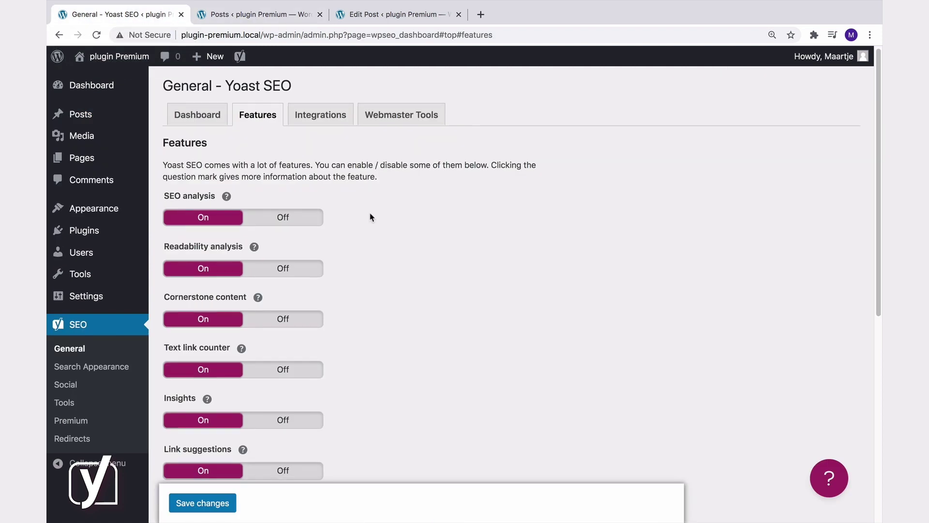
pyautogui.scroll(-2, 371, 217)
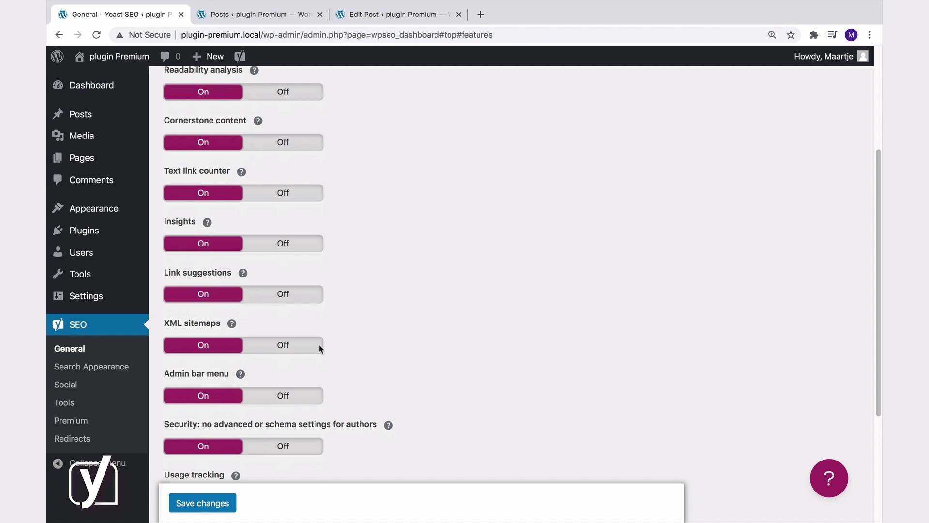
pyautogui.click(293, 346)
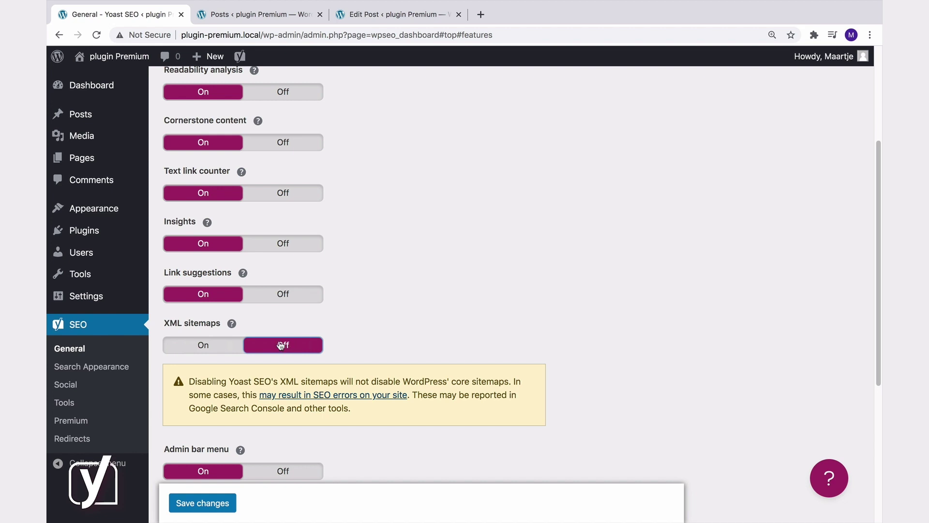
pyautogui.click(232, 343)
pyautogui.scroll(-5, 230, 343)
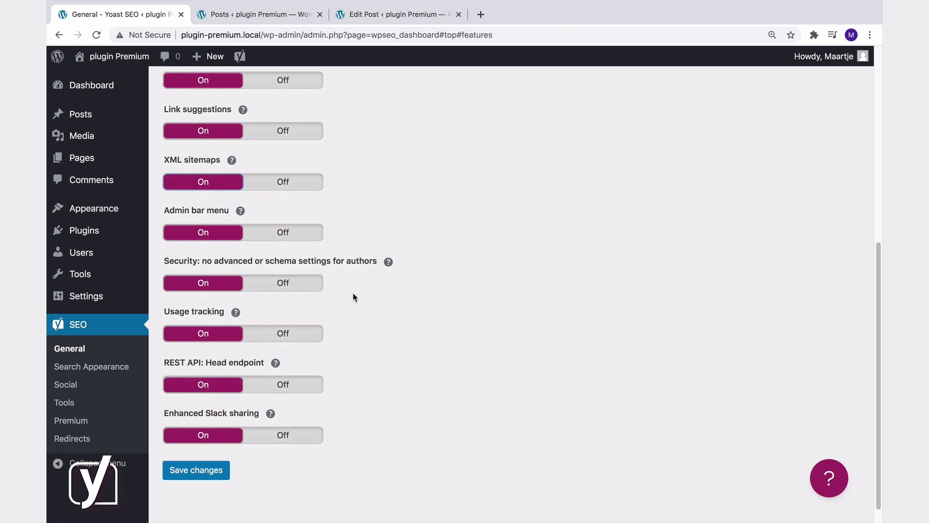
# Step: Switch to the Edit Post tab and expand the Yoast sidebar's Schema and Advanced sections
pyautogui.click(389, 20)
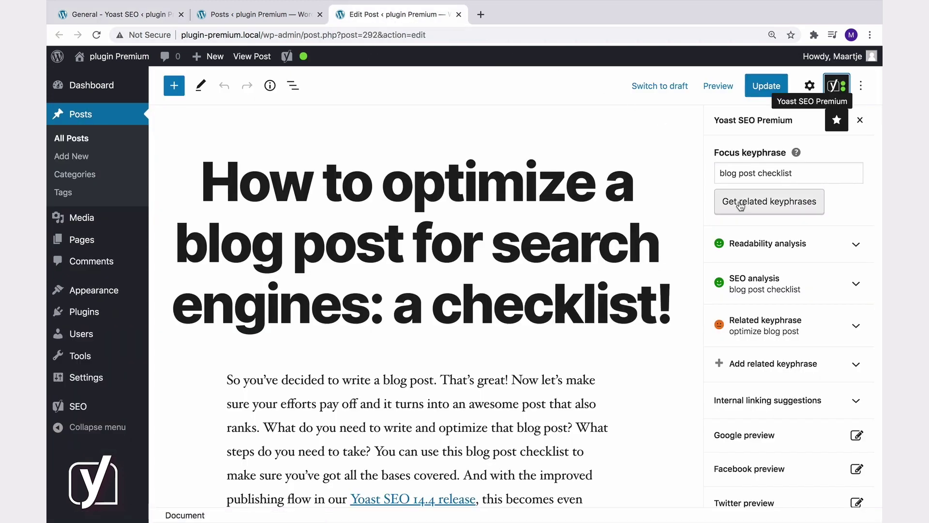
pyautogui.scroll(-2, 739, 207)
pyautogui.scroll(-2, 748, 290)
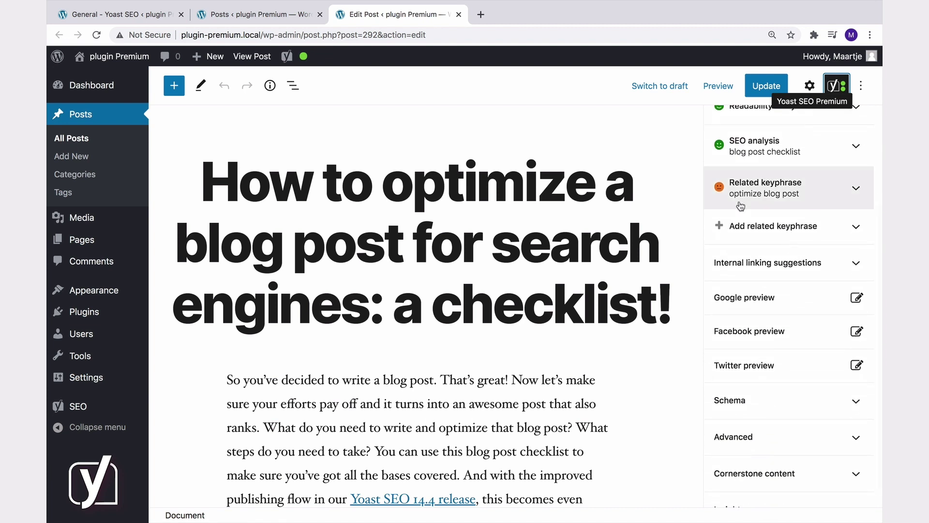
pyautogui.click(753, 401)
pyautogui.scroll(-3, 755, 400)
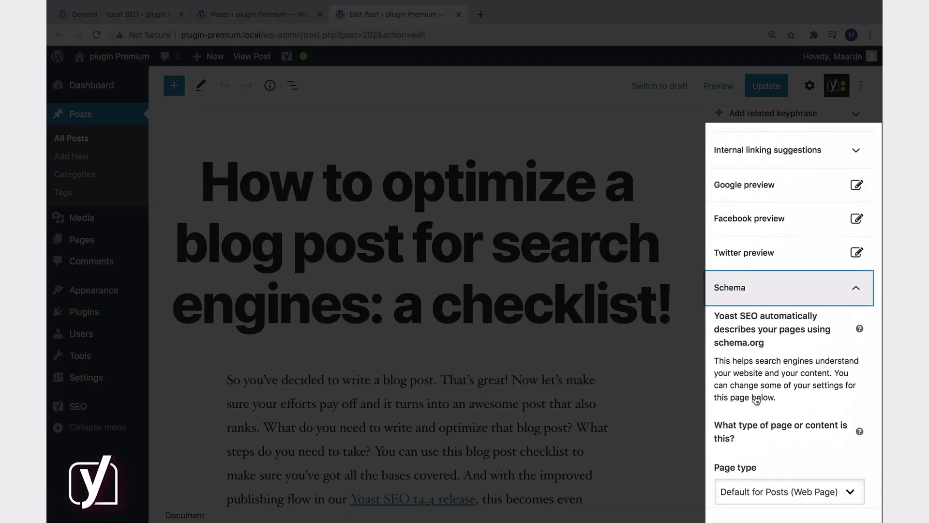
pyautogui.scroll(-2, 755, 400)
pyautogui.scroll(-2, 755, 401)
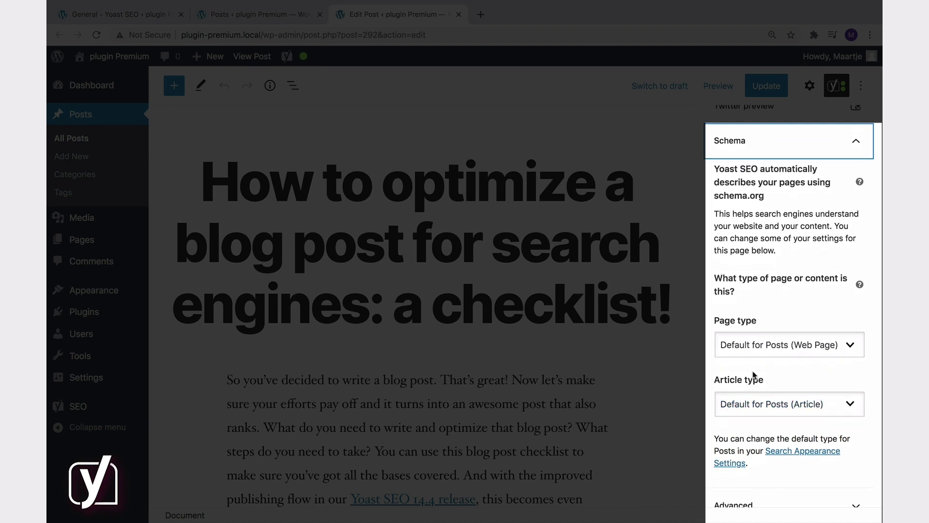
pyautogui.scroll(-2, 754, 375)
pyautogui.click(753, 413)
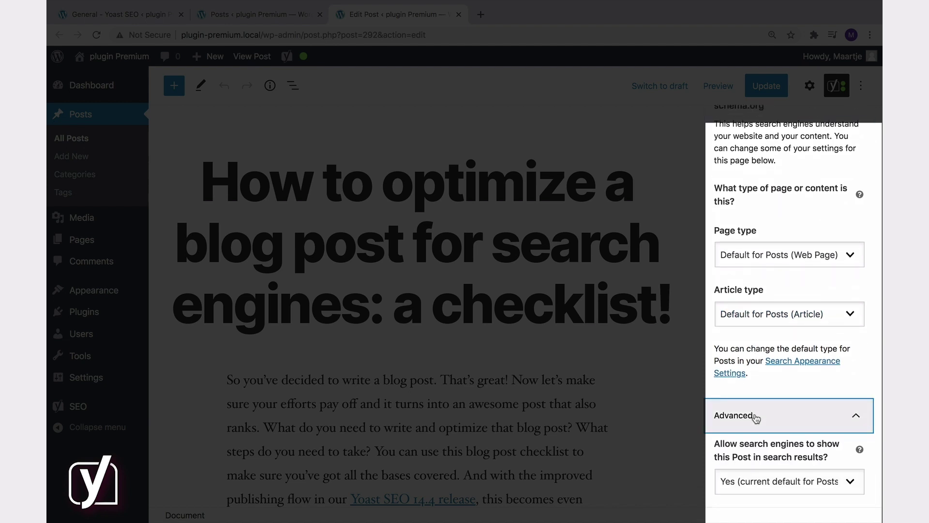
pyautogui.scroll(-1, 756, 418)
pyautogui.scroll(-3, 756, 418)
pyautogui.scroll(-2, 756, 419)
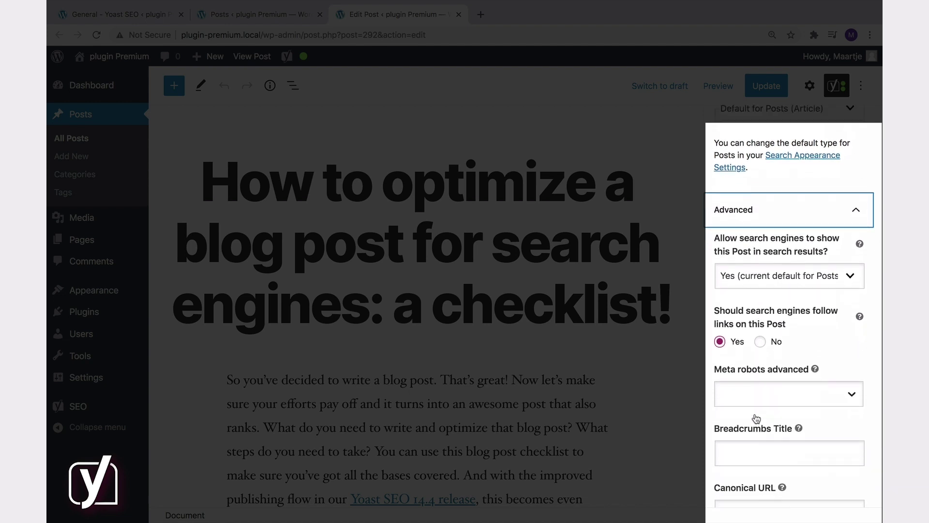
pyautogui.scroll(-2, 755, 418)
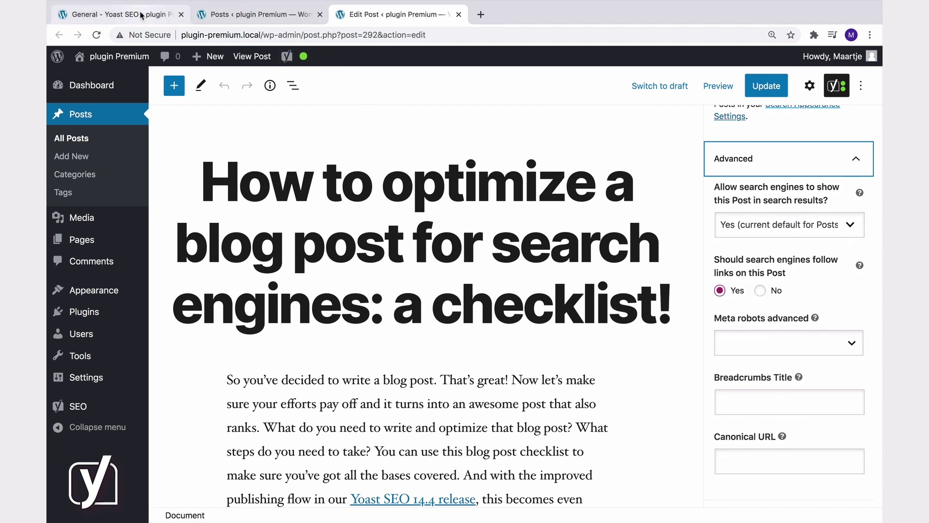
# Step: Toggle 'Security: no advanced or schema settings for authors' Off and back On
pyautogui.click(140, 15)
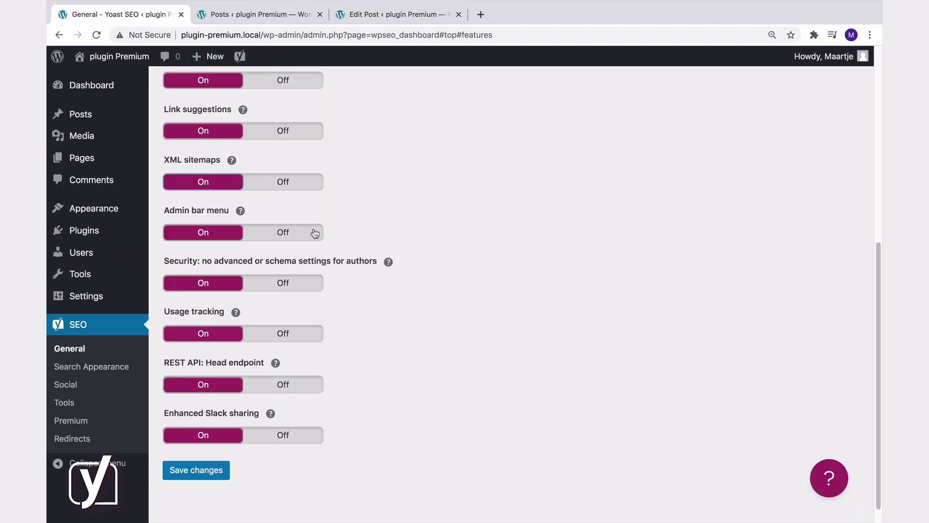
pyautogui.click(298, 285)
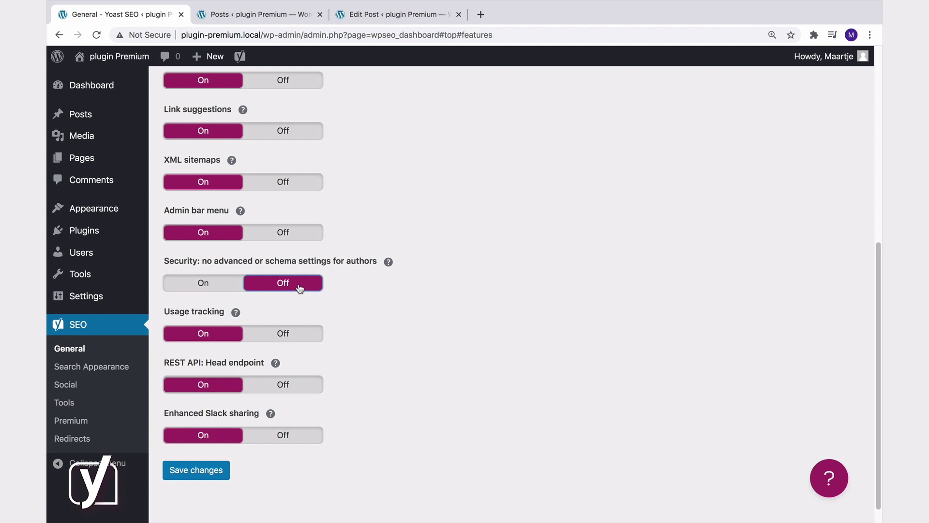
pyautogui.click(228, 282)
pyautogui.scroll(-1, 227, 282)
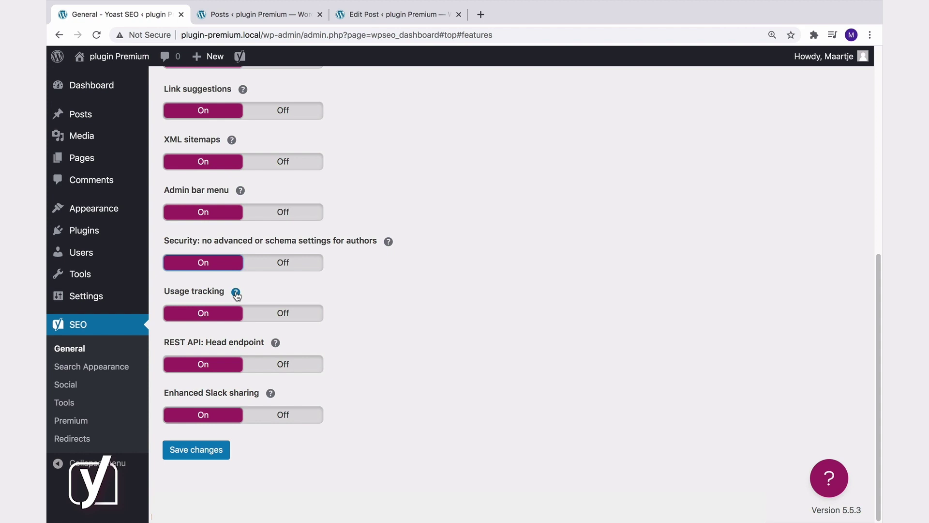
pyautogui.click(256, 314)
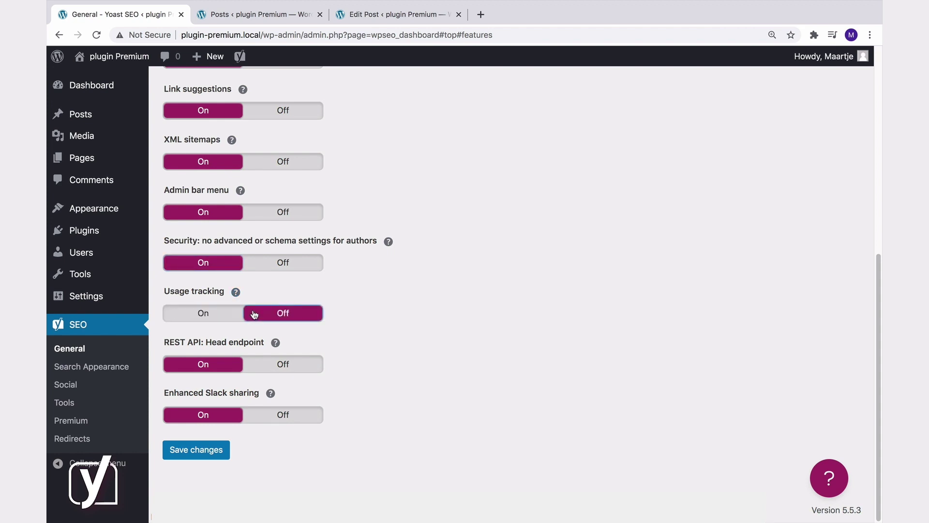
pyautogui.click(227, 316)
pyautogui.click(236, 291)
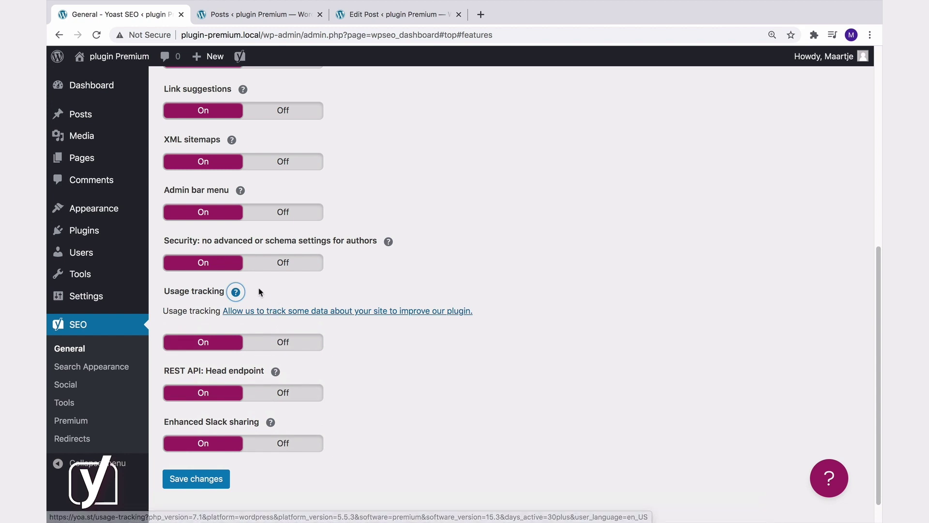
pyautogui.click(235, 291)
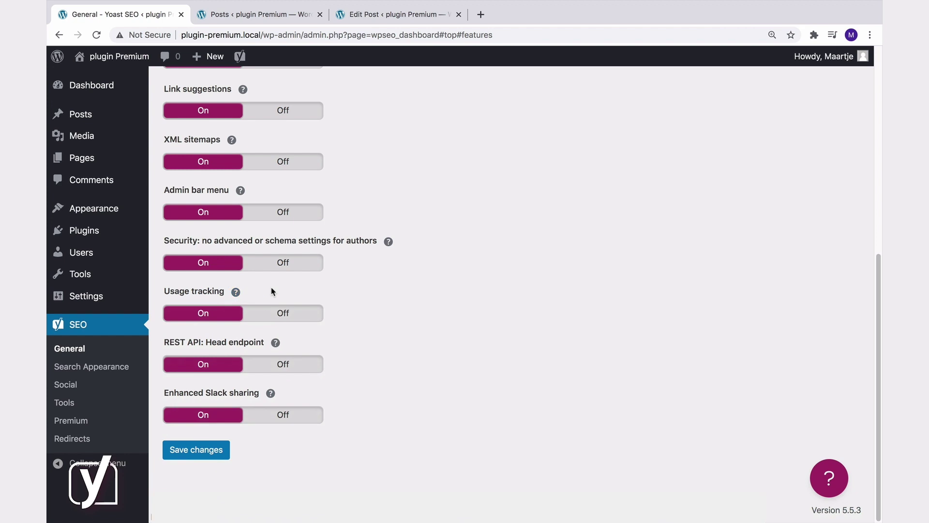